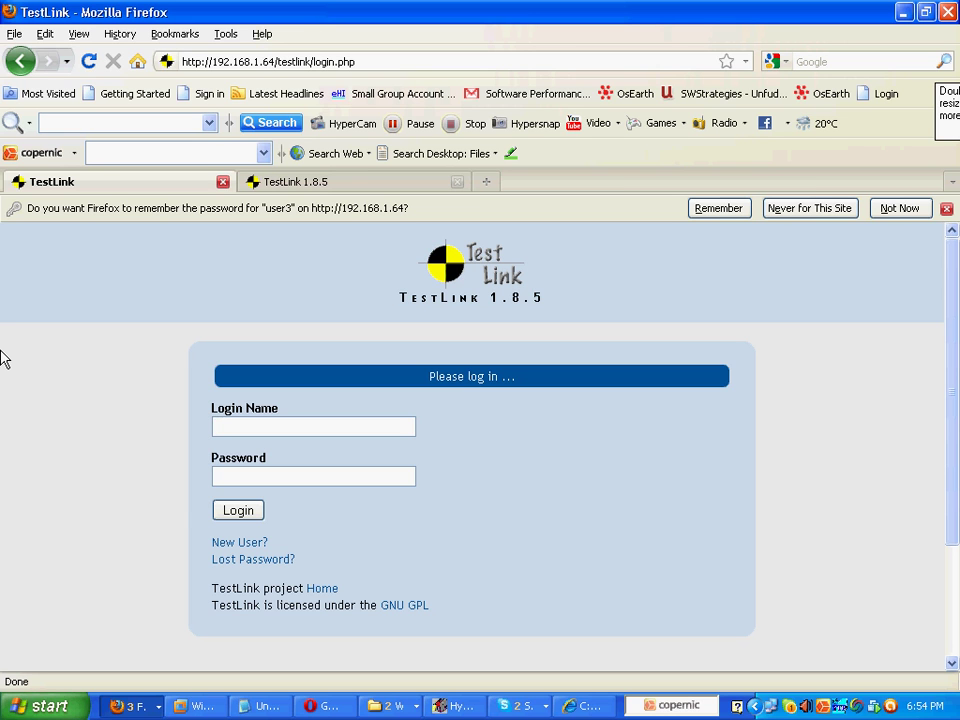
# Log in to TestLink as user3 with the account password
pyautogui.write('user3')
pyautogui.press('Tab')
pyautogui.write('••')
pyautogui.press('BackSpace')
pyautogui.press('BackSpace')
pyautogui.write('••••')
pyautogui.click(238, 510)
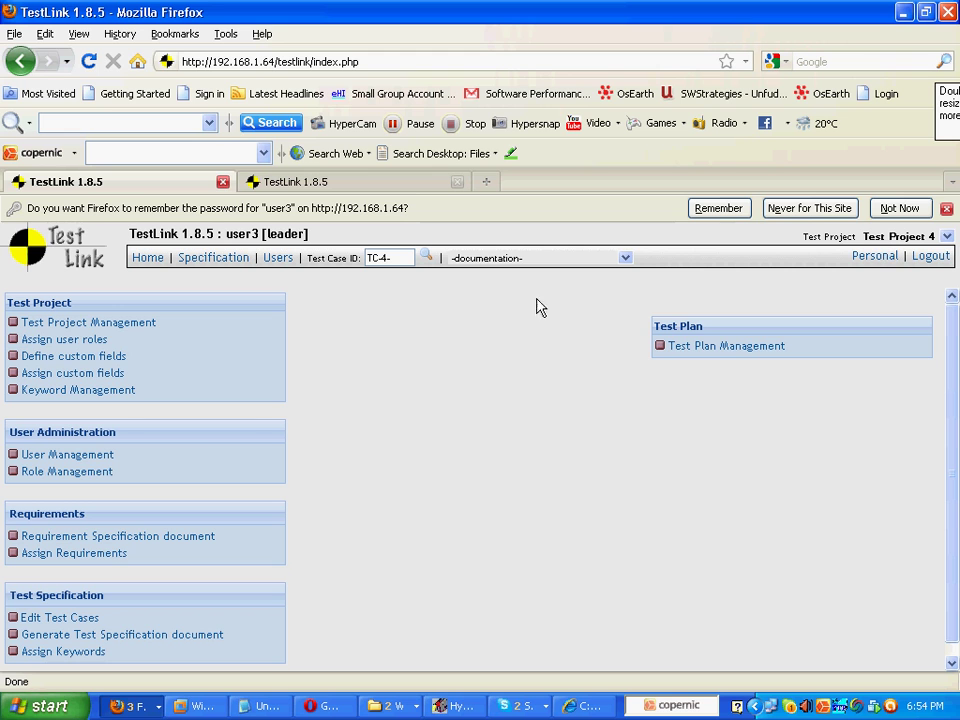
# Create a test plan named "Test Plan 1" in Test Project 4 with the description "This is a test plan"
pyautogui.click(700, 347)
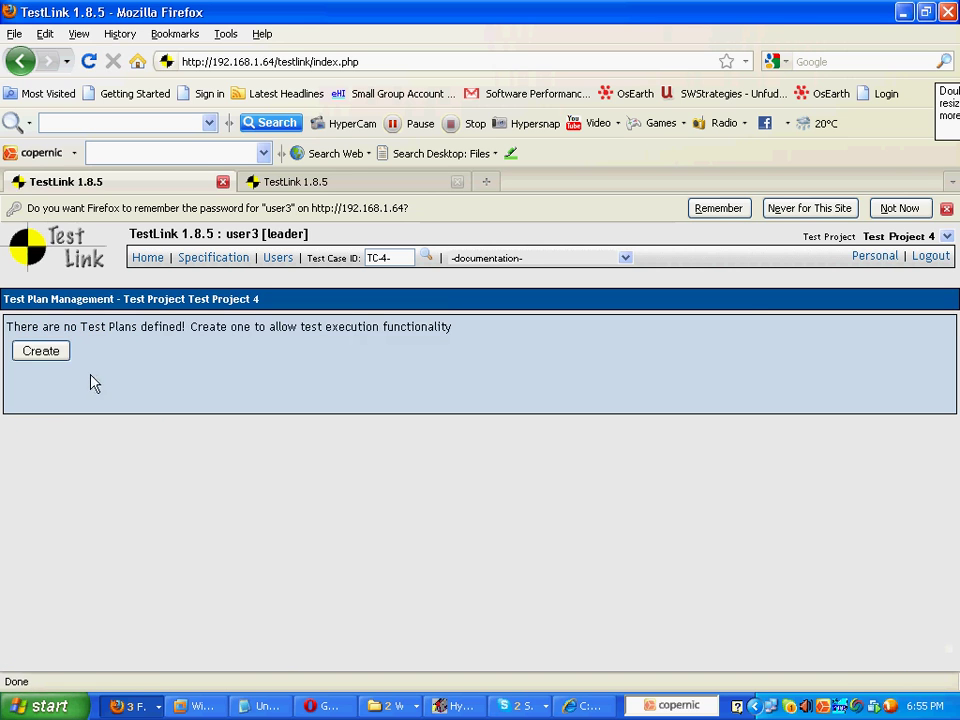
pyautogui.click(40, 352)
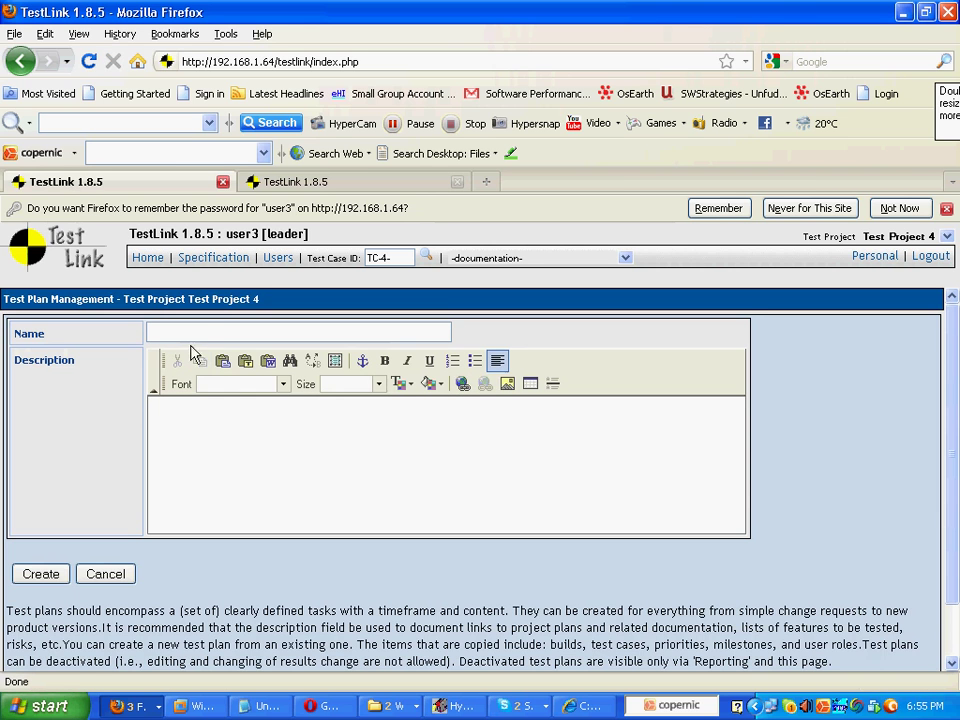
pyautogui.click(185, 333)
pyautogui.write('Test')
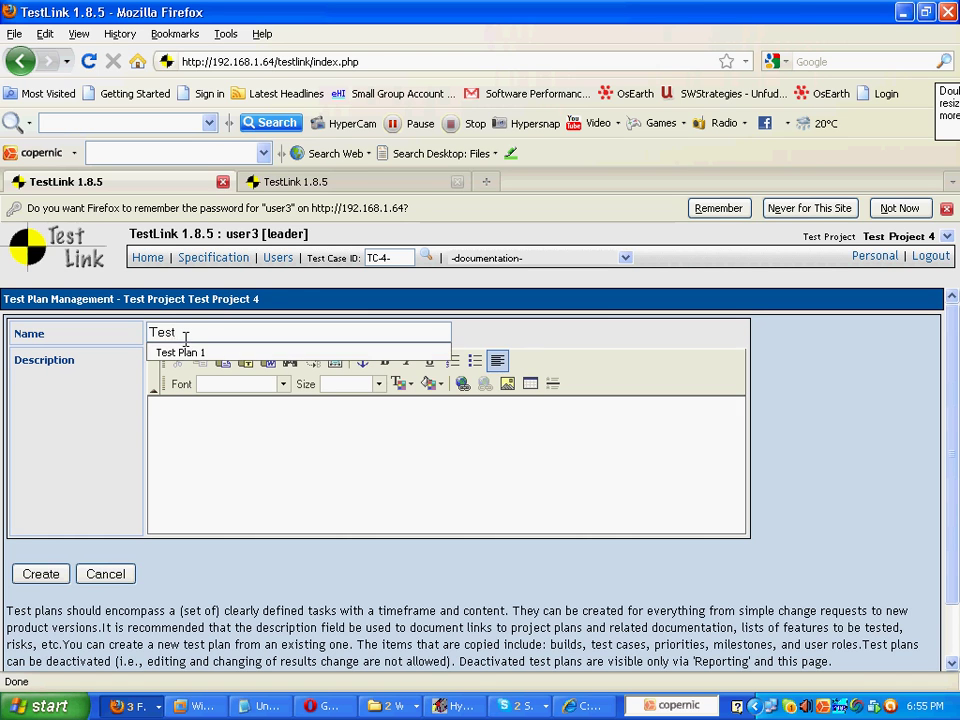
pyautogui.press('Down')
pyautogui.press('Return')
pyautogui.press('Tab')
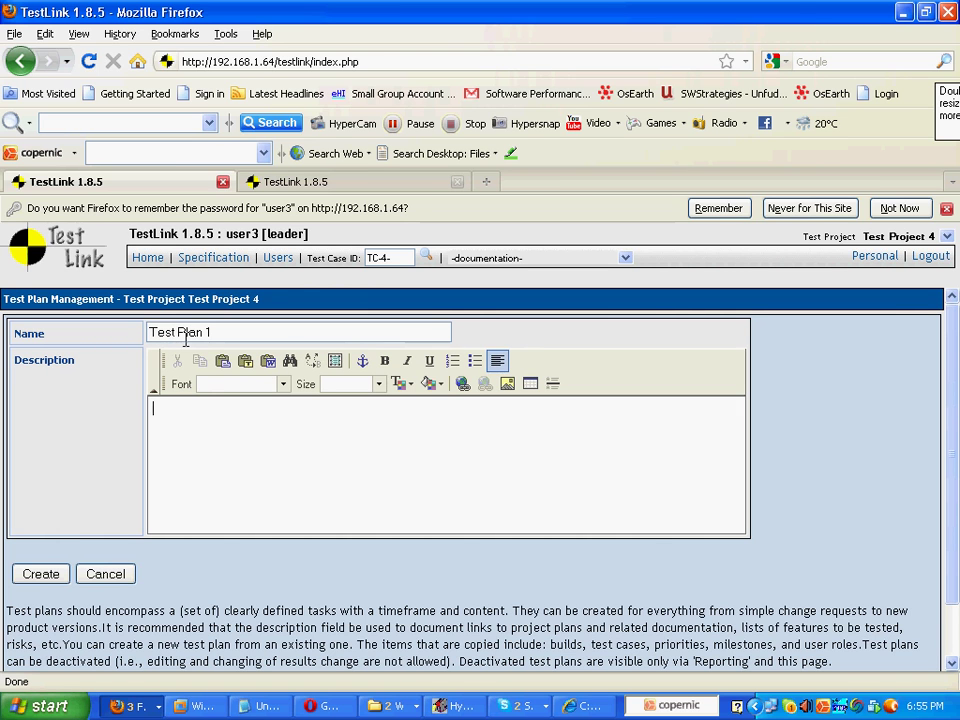
pyautogui.write('Thjis is a test')
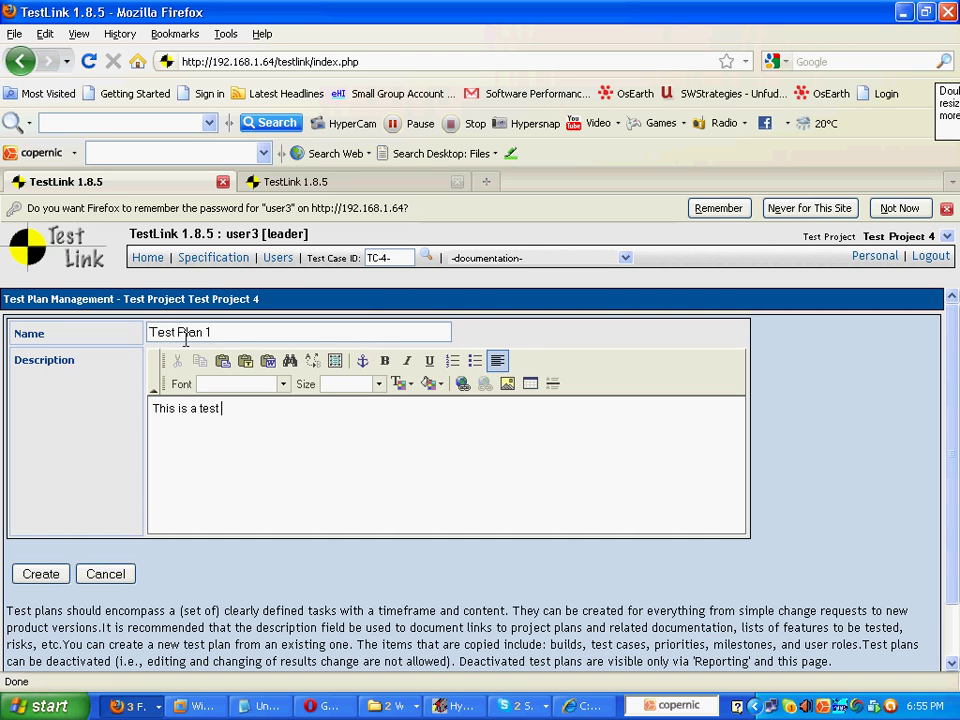
pyautogui.write(' plan')
pyautogui.click(34, 574)
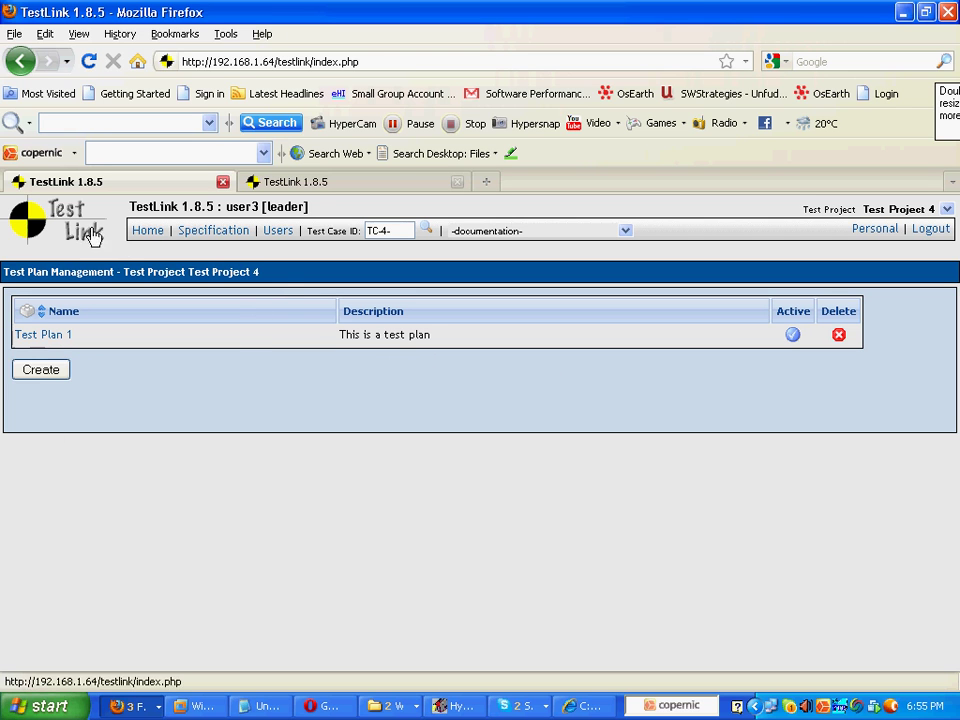
# Create a child test suite named "Test suite 1" under Test Project 4 with the details "This is a test suite"
pyautogui.click(156, 233)
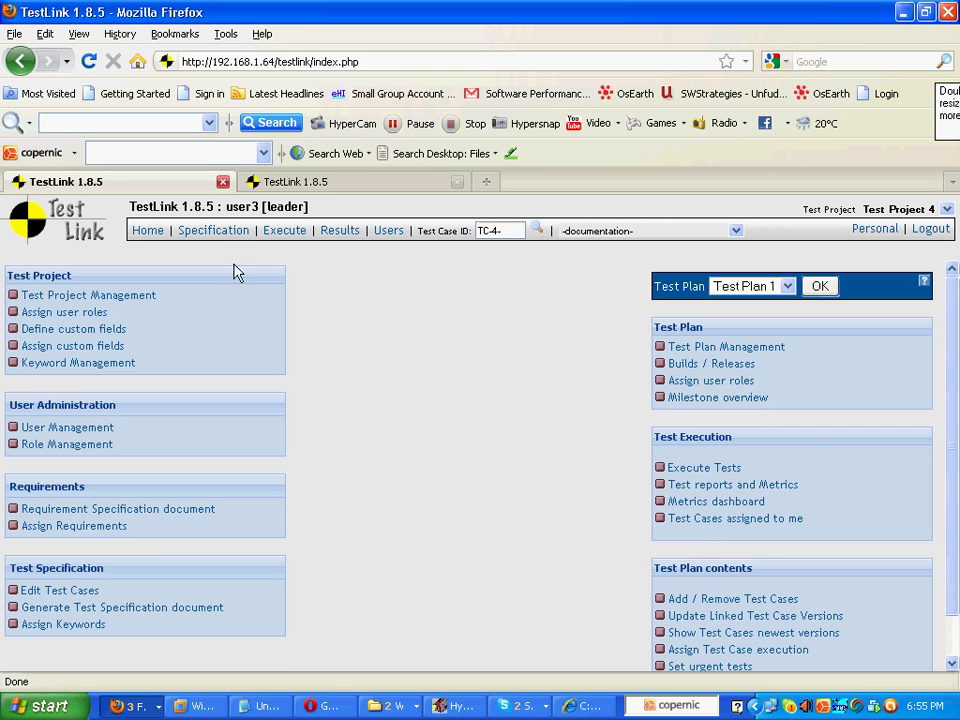
pyautogui.click(218, 238)
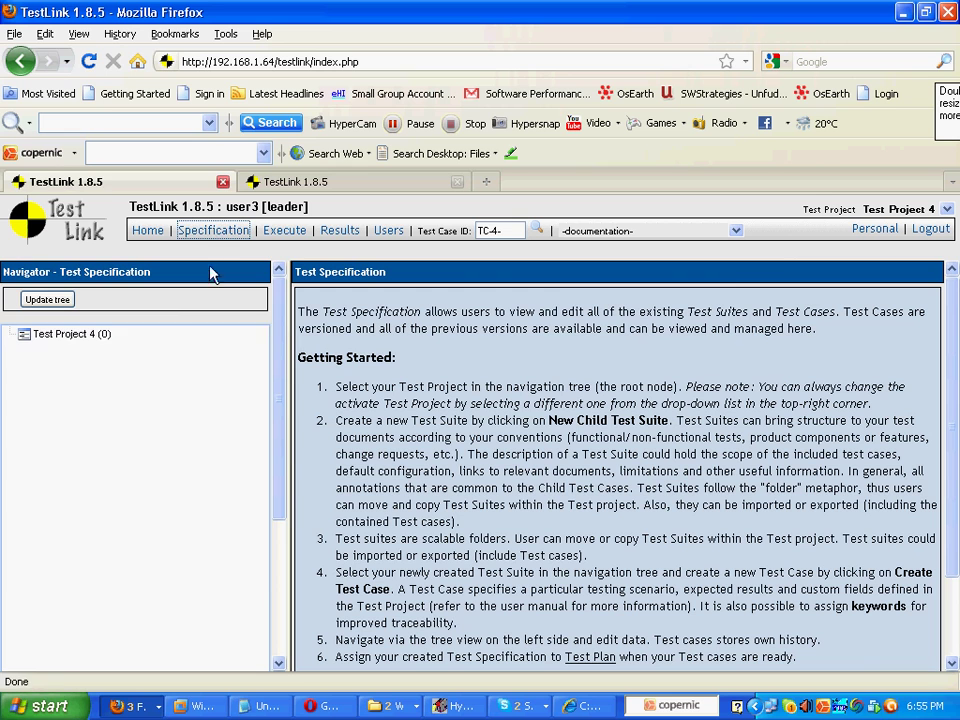
pyautogui.click(73, 337)
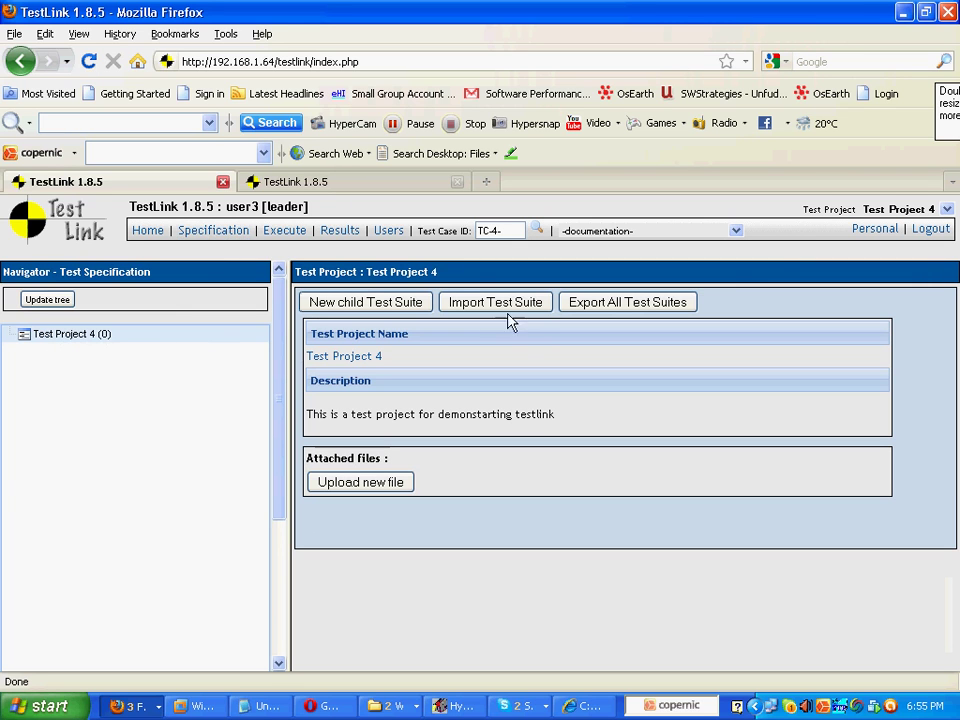
pyautogui.click(386, 310)
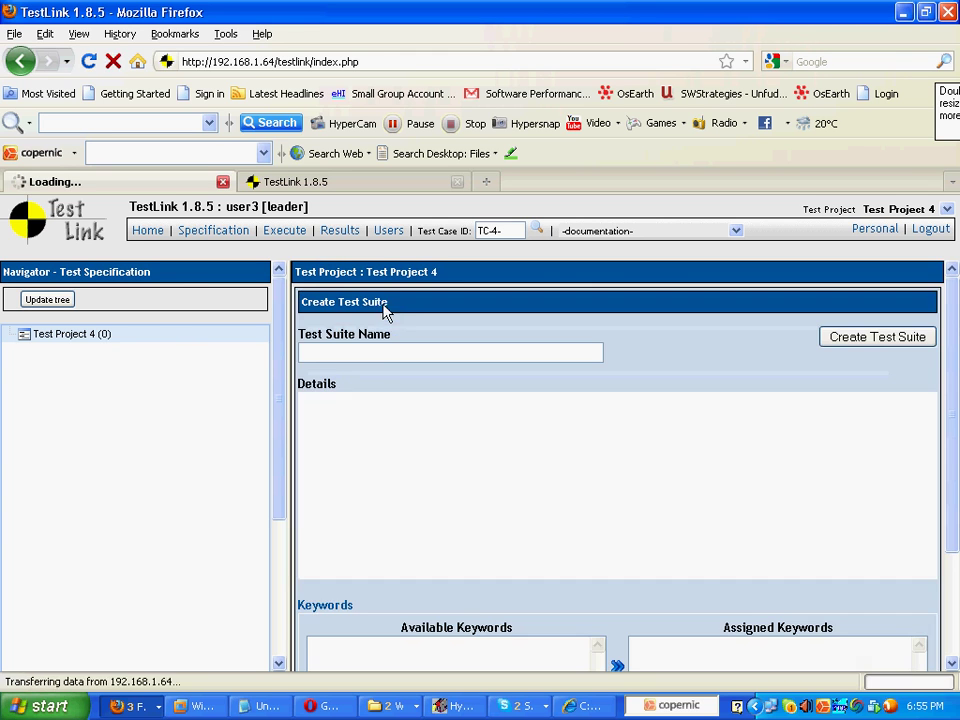
pyautogui.doubleClick(377, 356)
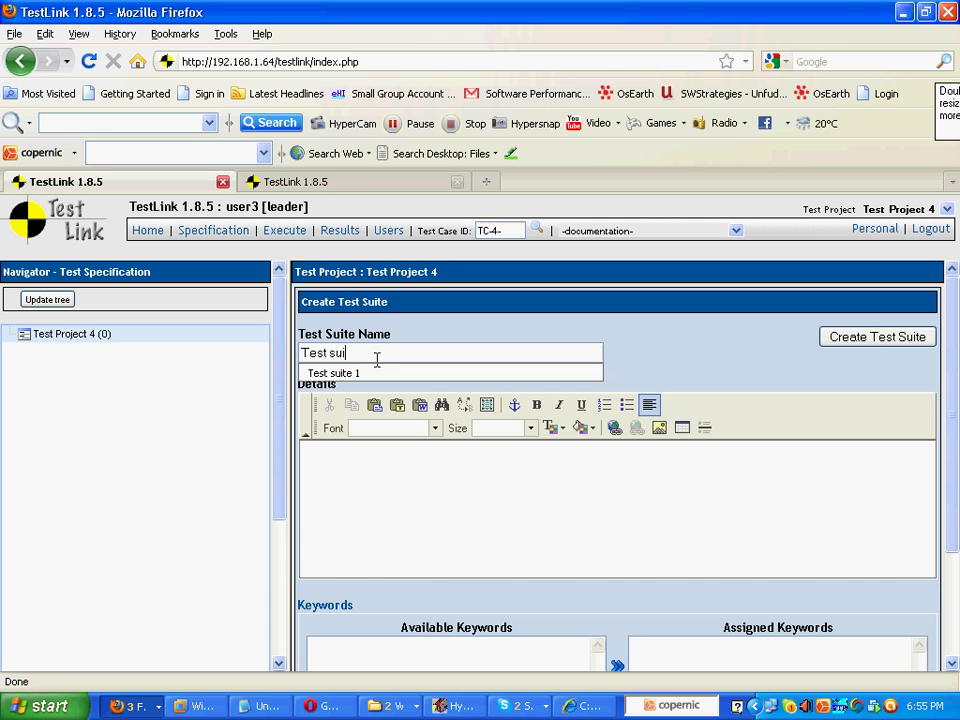
pyautogui.press('Down')
pyautogui.press('Tab')
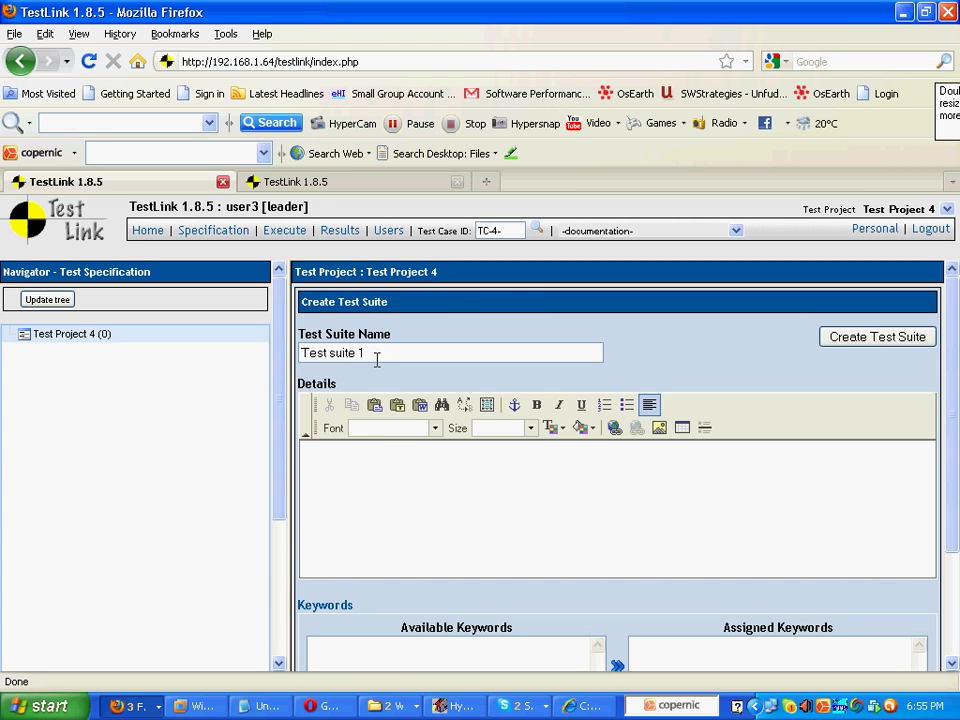
pyautogui.write('This is a test sui')
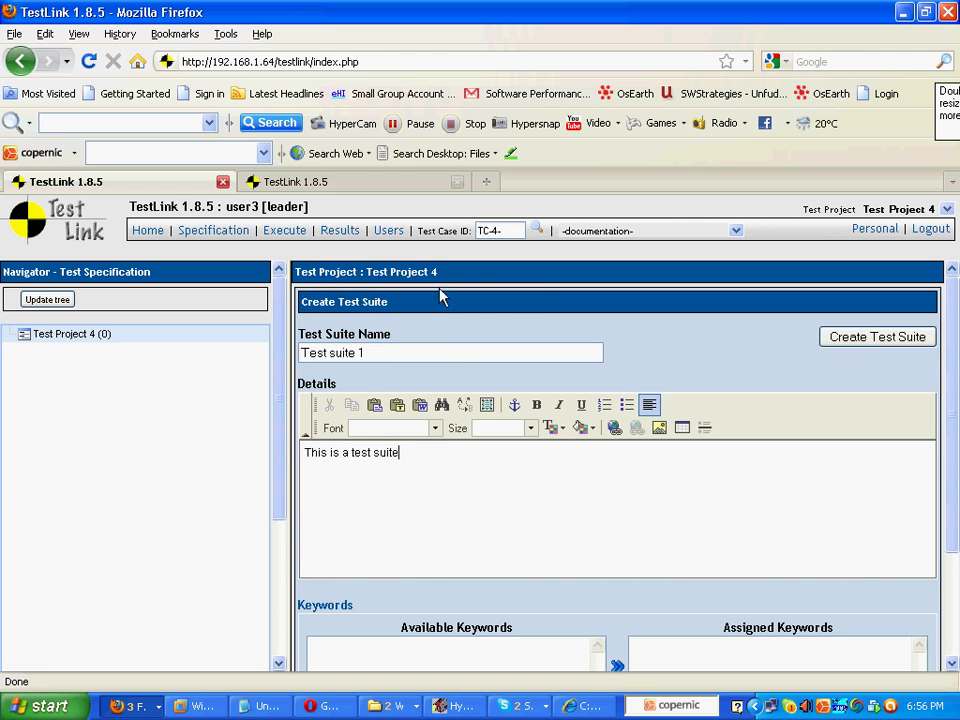
pyautogui.write('te')
pyautogui.scroll(-3, 641, 519)
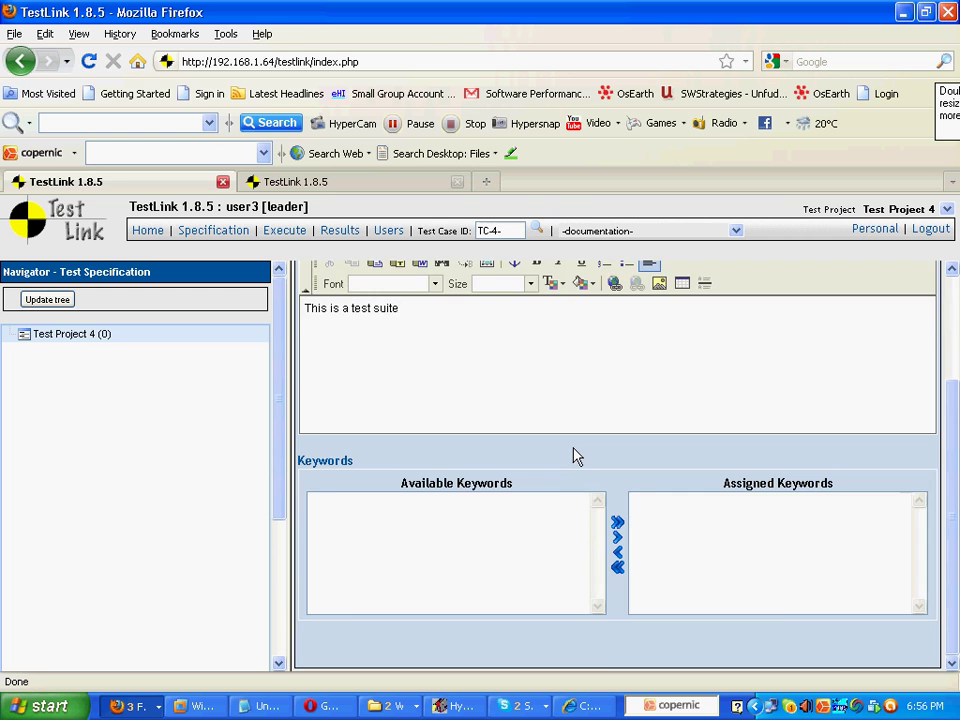
pyautogui.scroll(3, 577, 456)
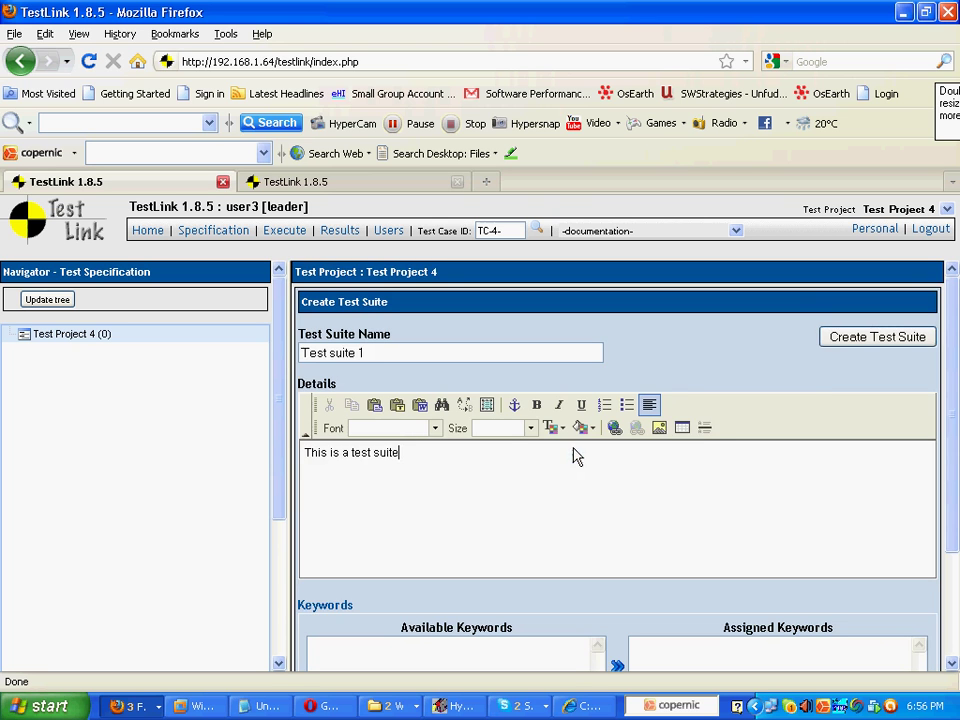
pyautogui.click(850, 343)
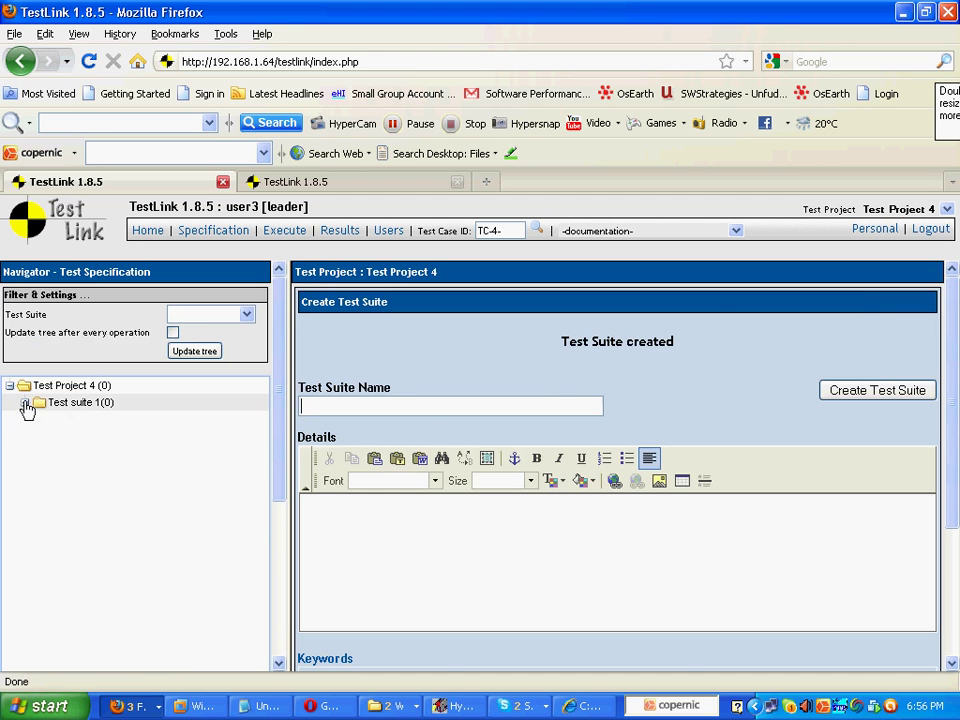
# Import test cases into Test suite 1 from the XLS file "Final test case doc" in the TestLinkDemo folder
pyautogui.click(79, 401)
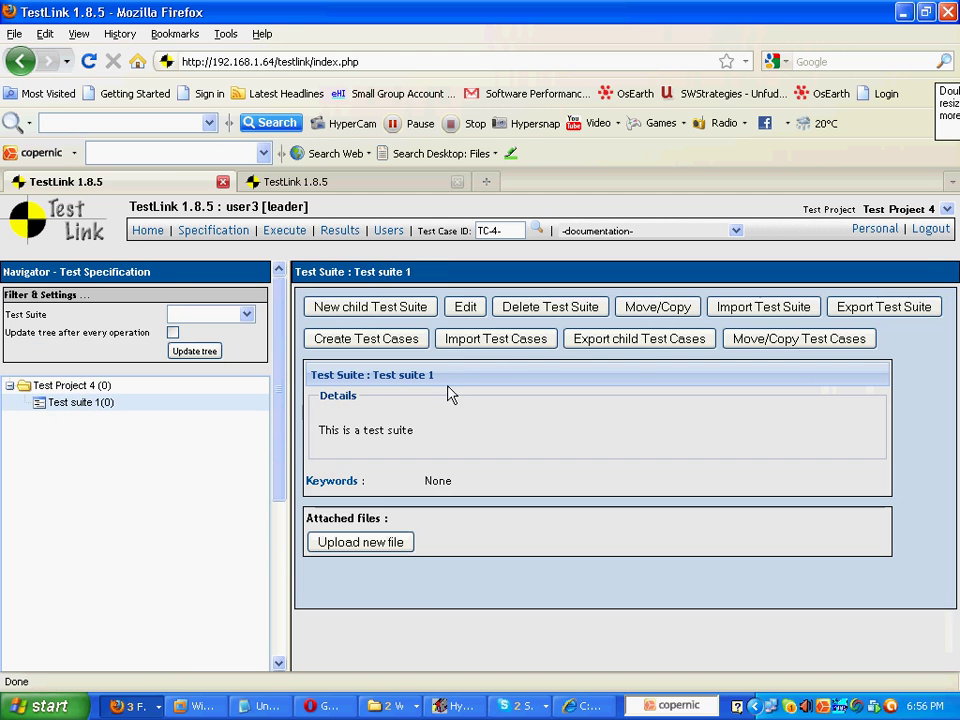
pyautogui.click(476, 341)
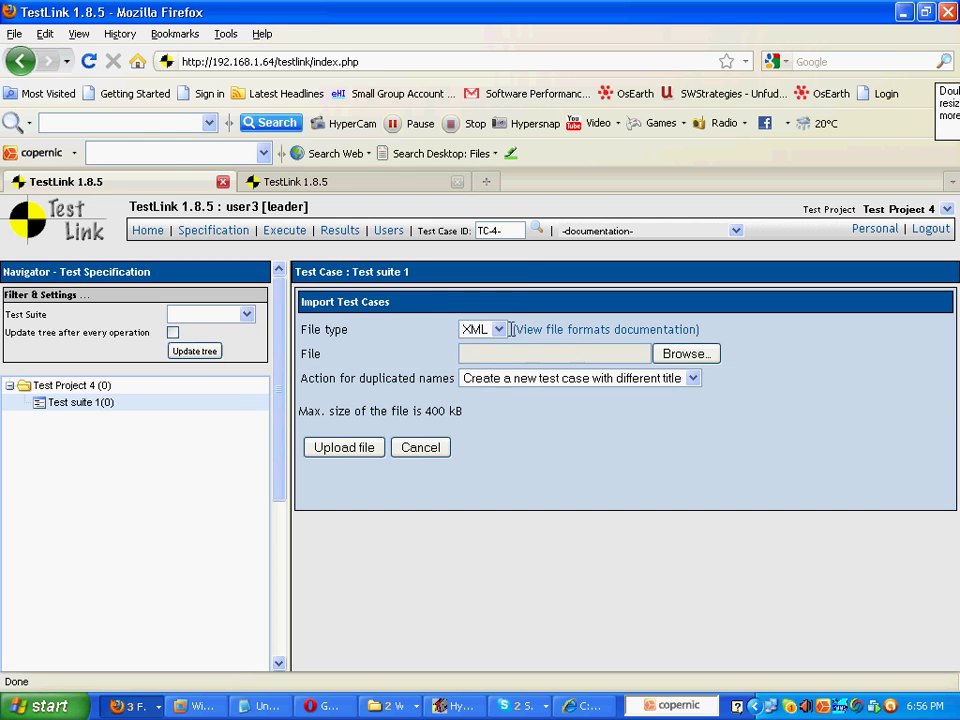
pyautogui.click(495, 330)
pyautogui.click(477, 360)
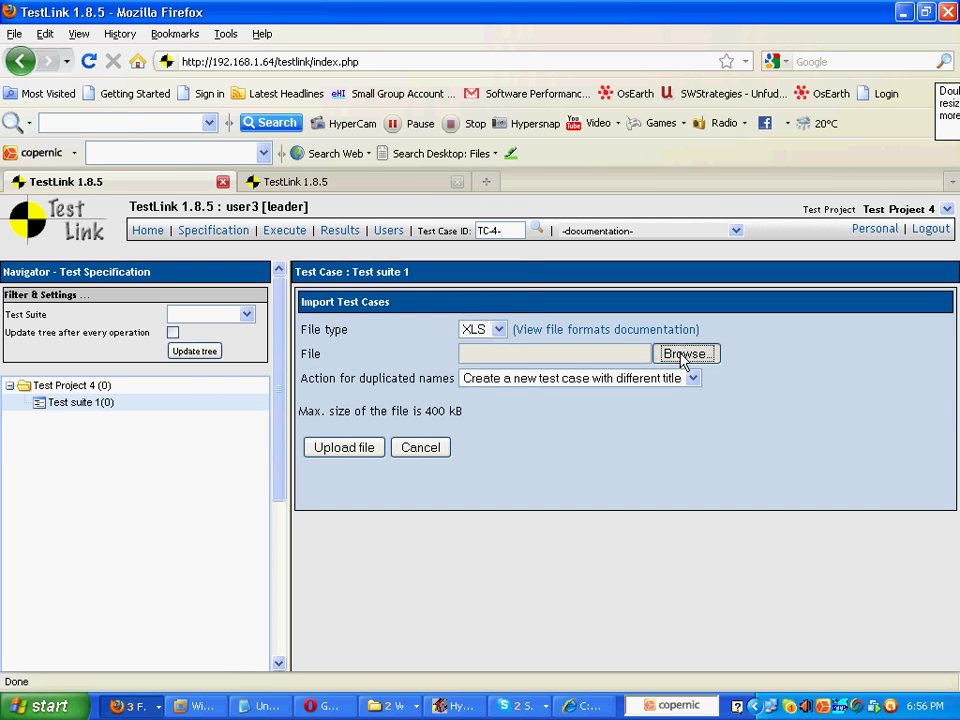
pyautogui.click(682, 355)
pyautogui.click(154, 100)
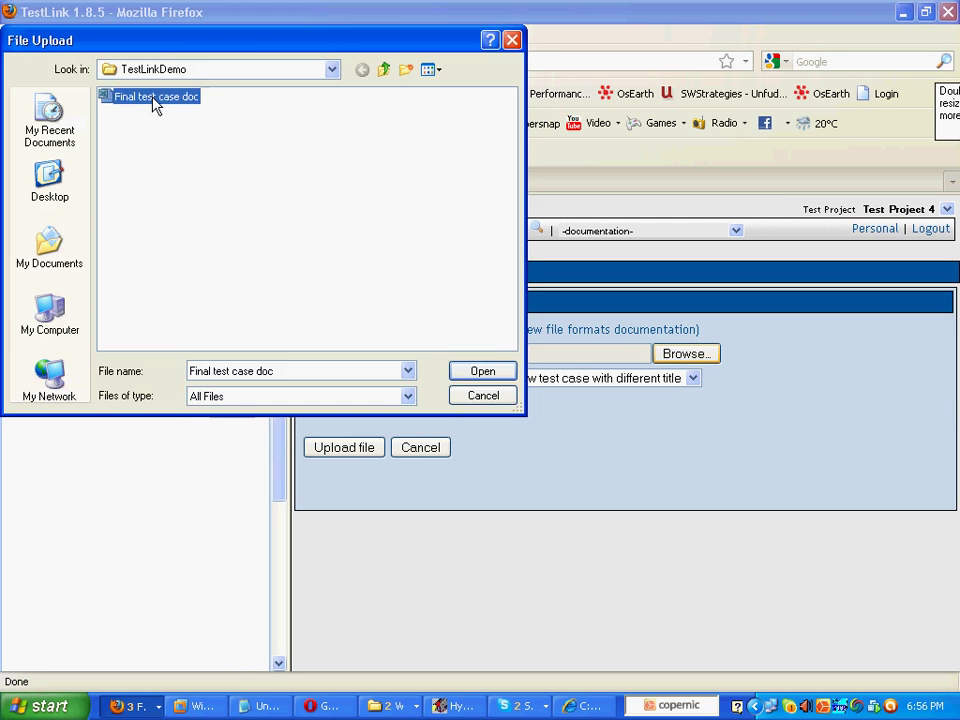
pyautogui.click(488, 372)
pyautogui.click(366, 450)
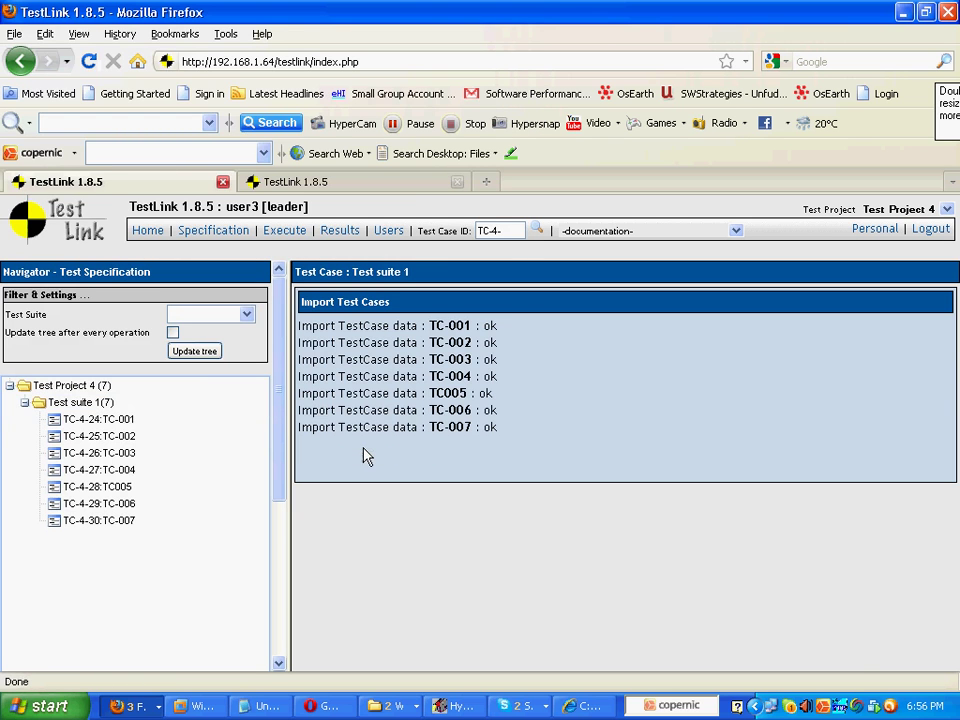
pyautogui.click(119, 420)
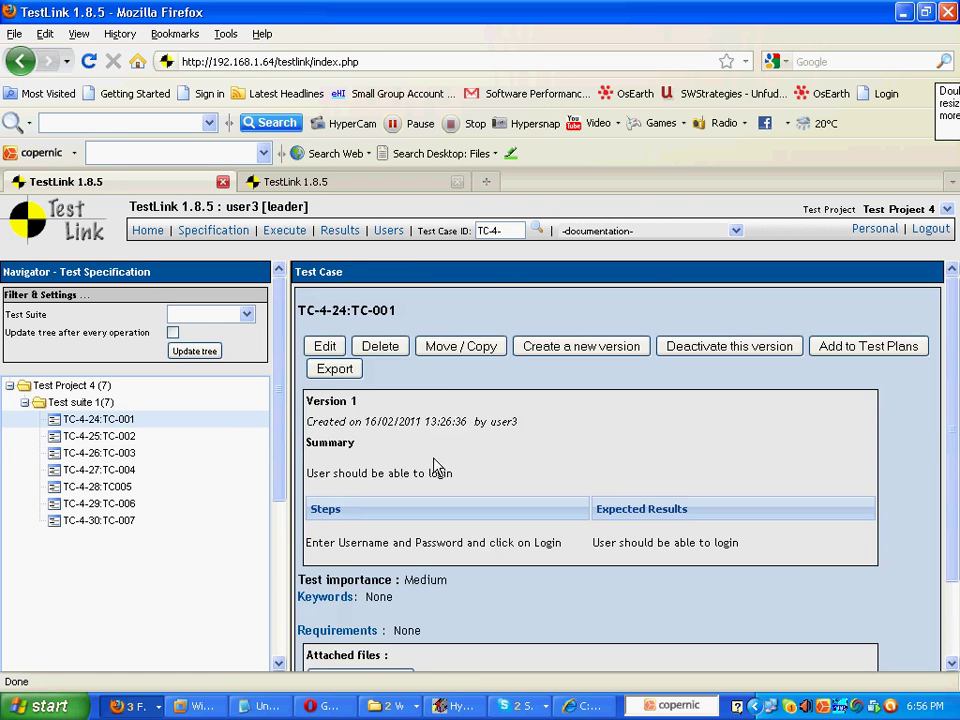
pyautogui.scroll(-2, 484, 469)
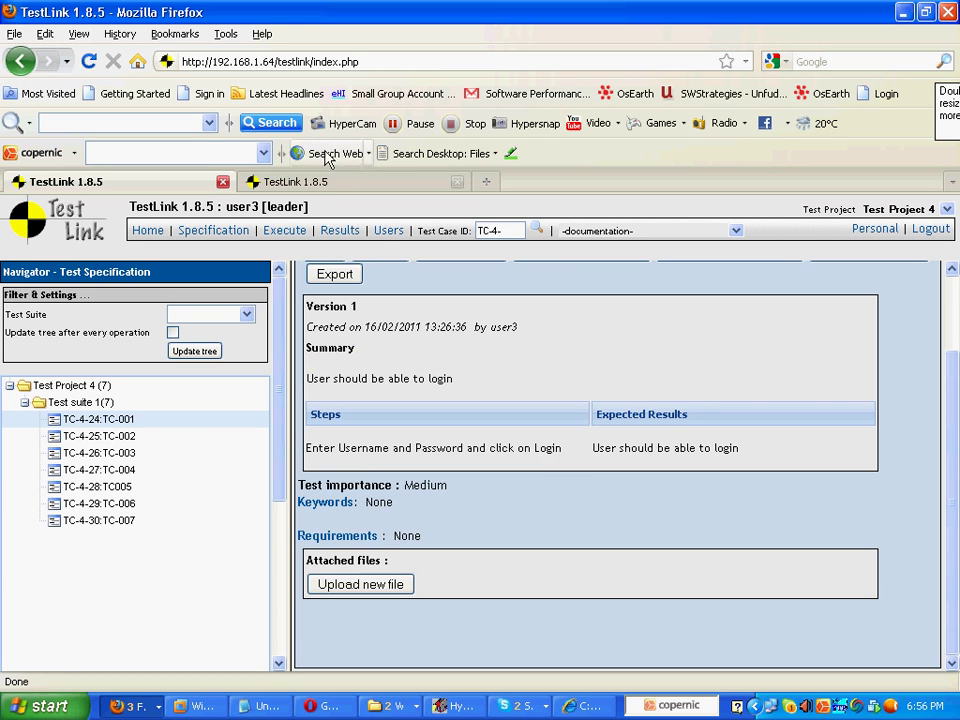
pyautogui.click(300, 62)
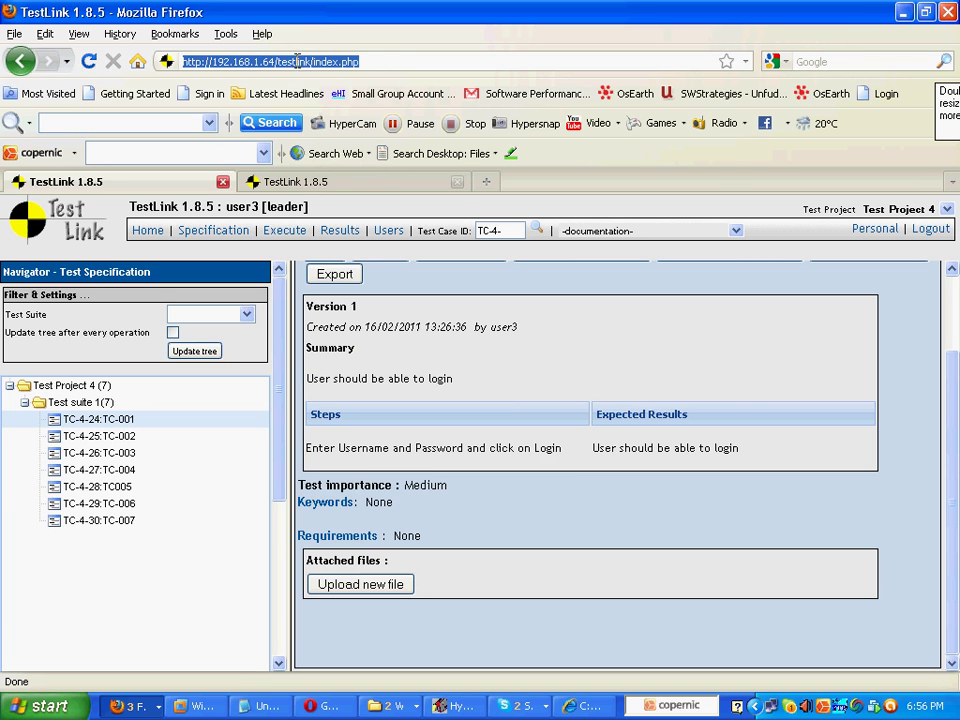
pyautogui.rightClick(313, 62)
pyautogui.click(322, 114)
pyautogui.click(486, 181)
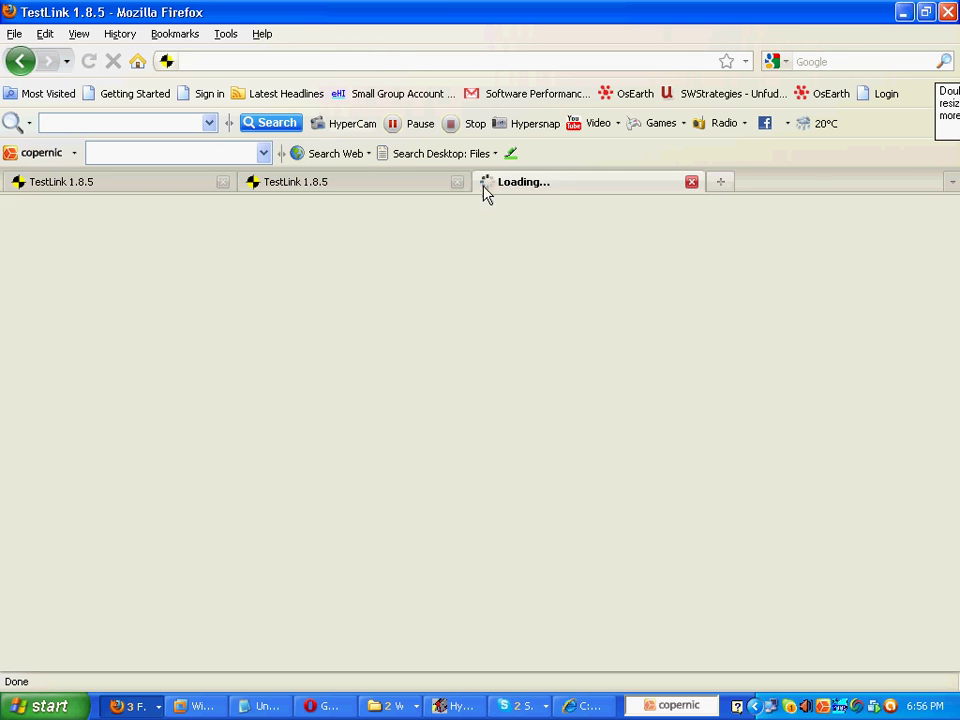
pyautogui.rightClick(351, 62)
pyautogui.click(383, 131)
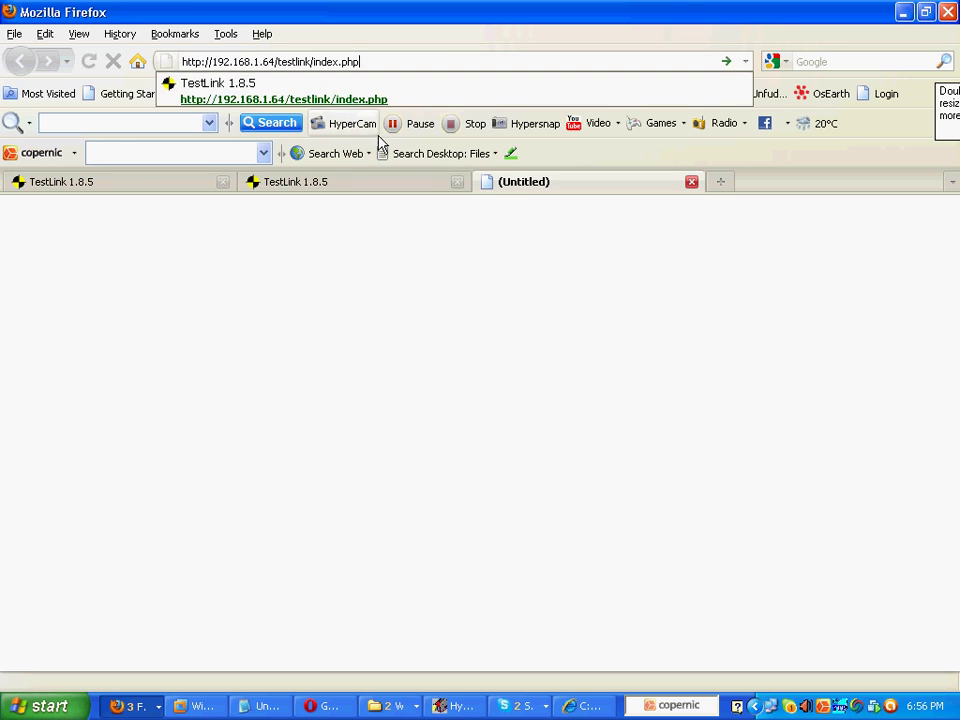
pyautogui.press('Return')
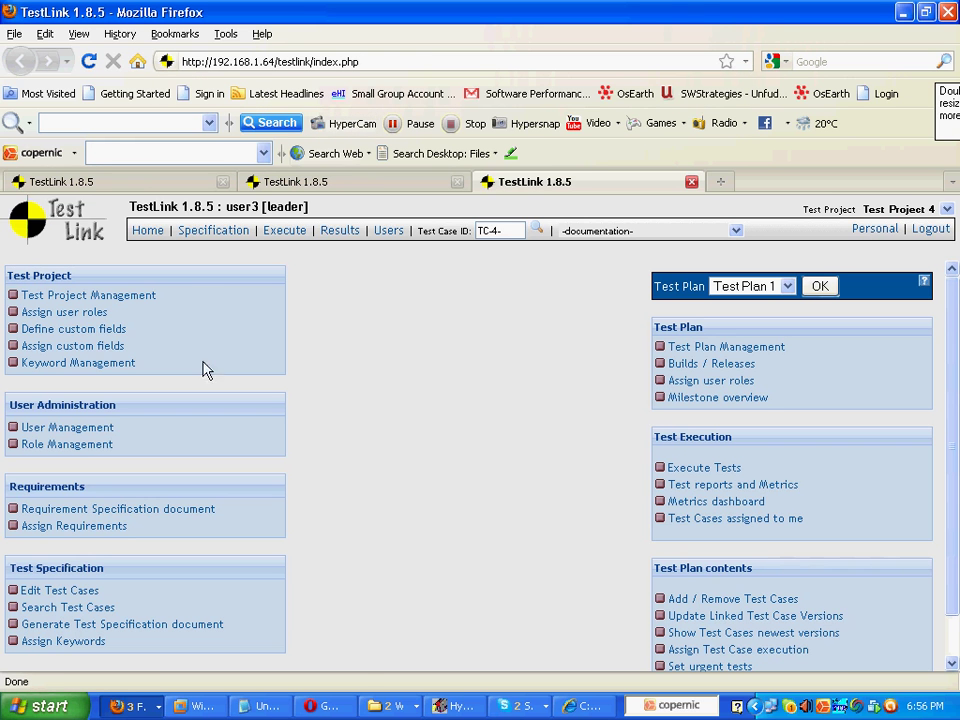
# Open requirement assignment for test case TC-001 using the specification "Requirement Specification for demonstrating TestLink"
pyautogui.click(104, 532)
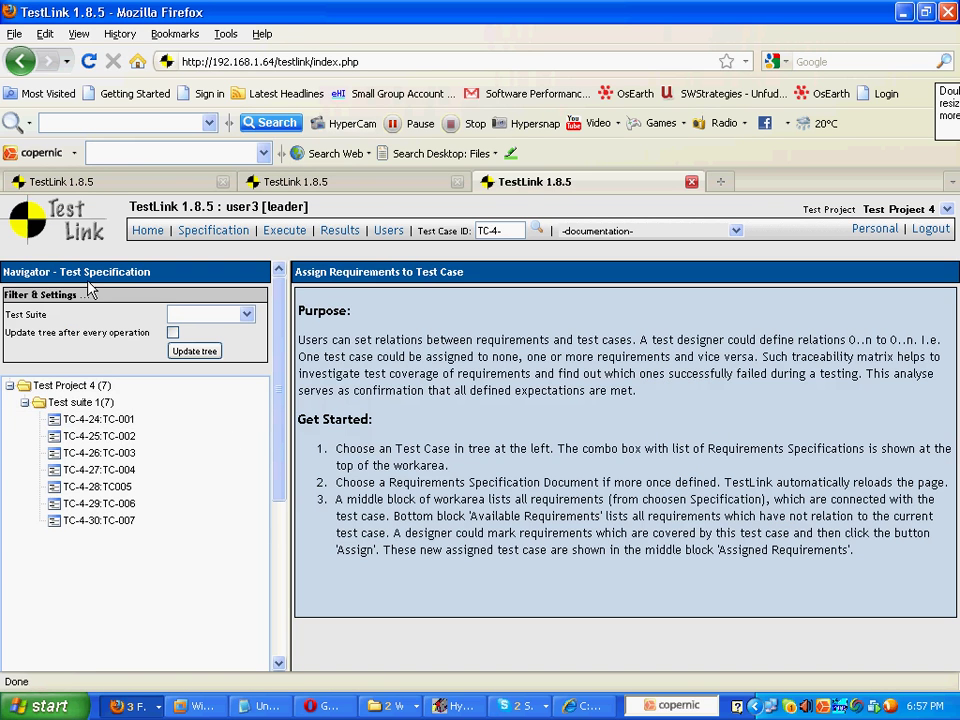
pyautogui.click(118, 190)
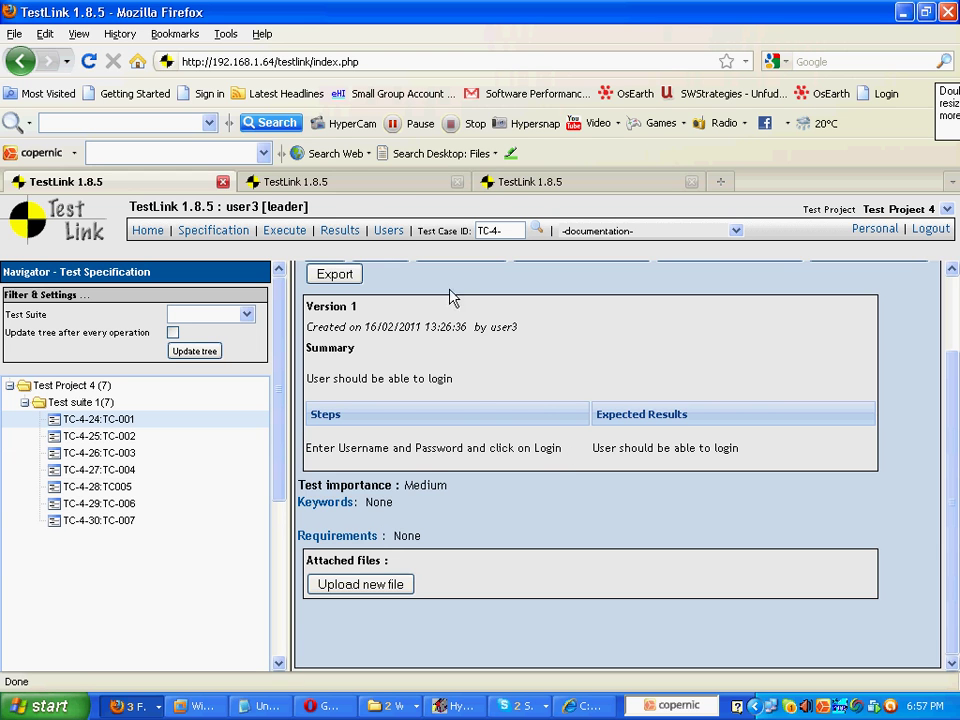
pyautogui.click(535, 183)
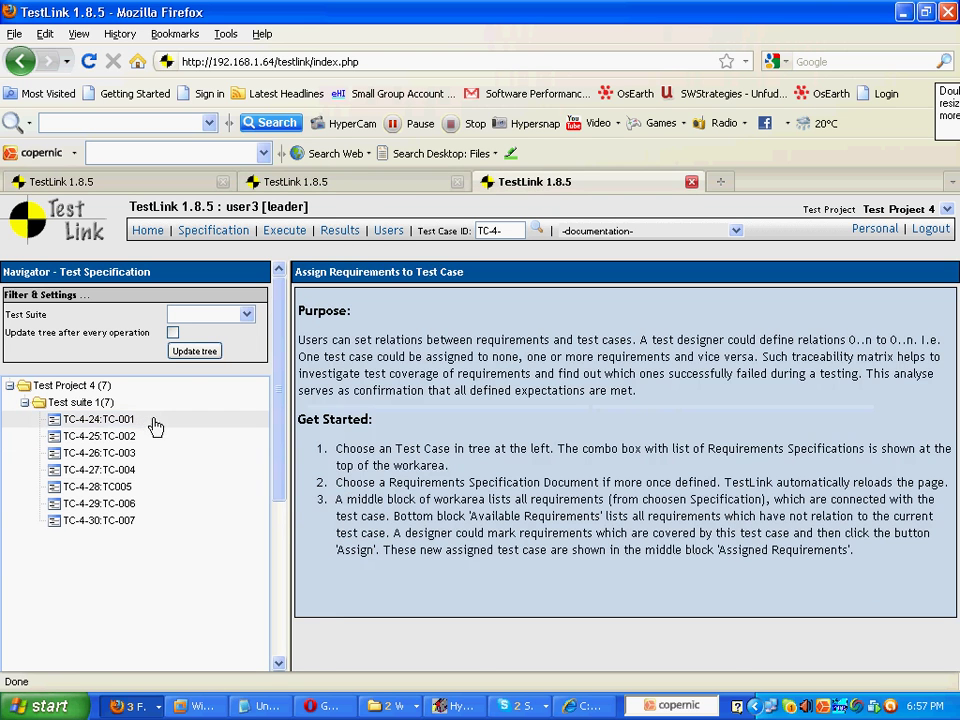
pyautogui.click(118, 419)
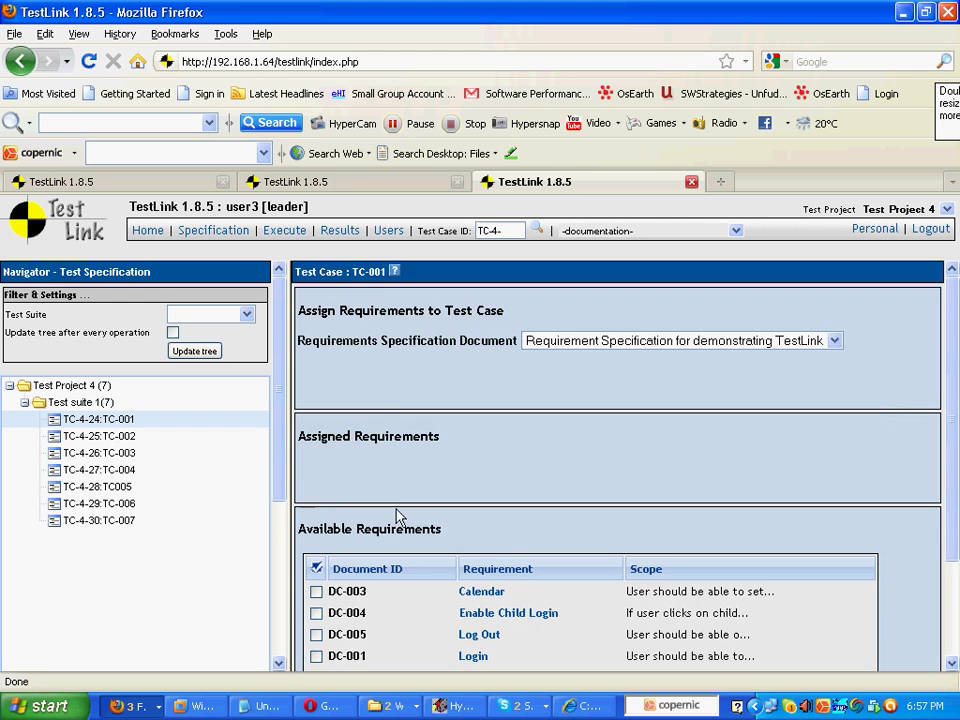
pyautogui.scroll(-3, 396, 514)
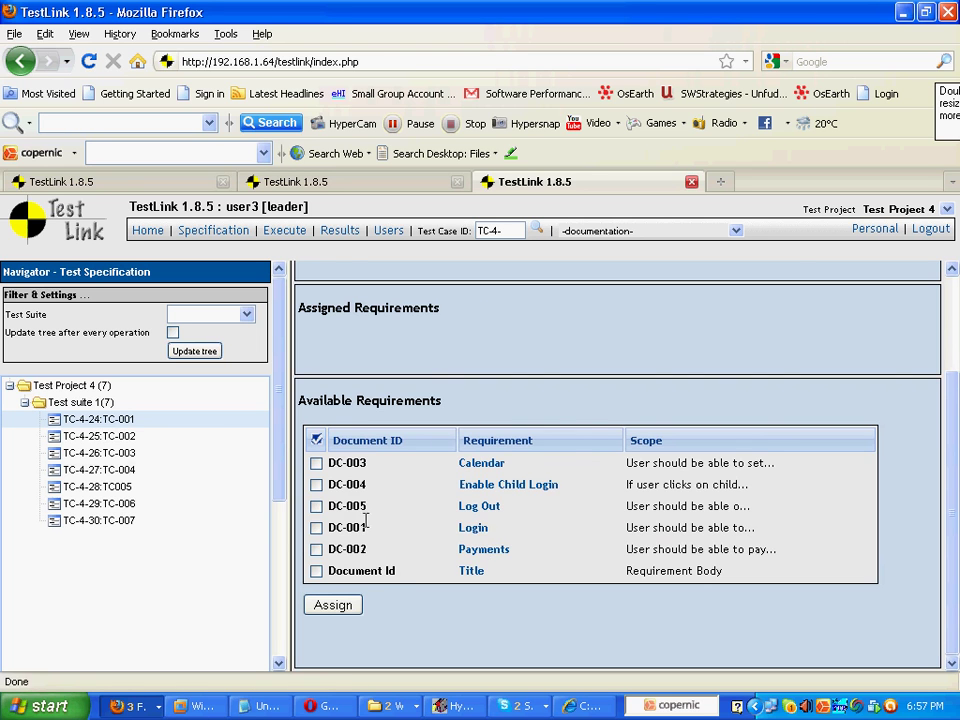
# Check the summary of TC-001 in the test specification and assign requirement DC-001 Login to that test case
pyautogui.click(118, 185)
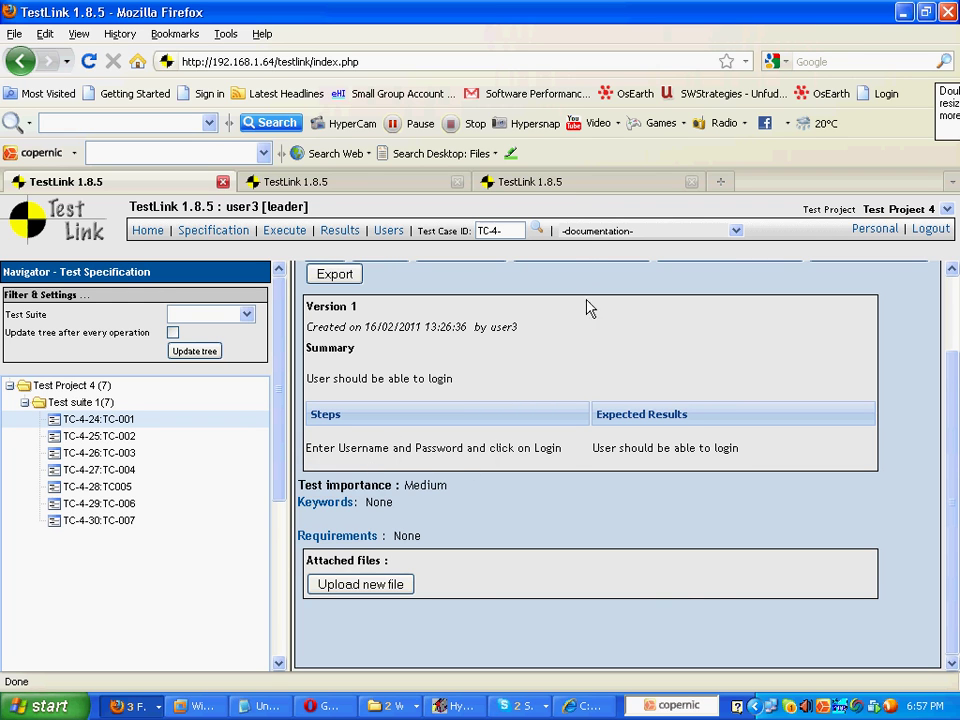
pyautogui.click(568, 187)
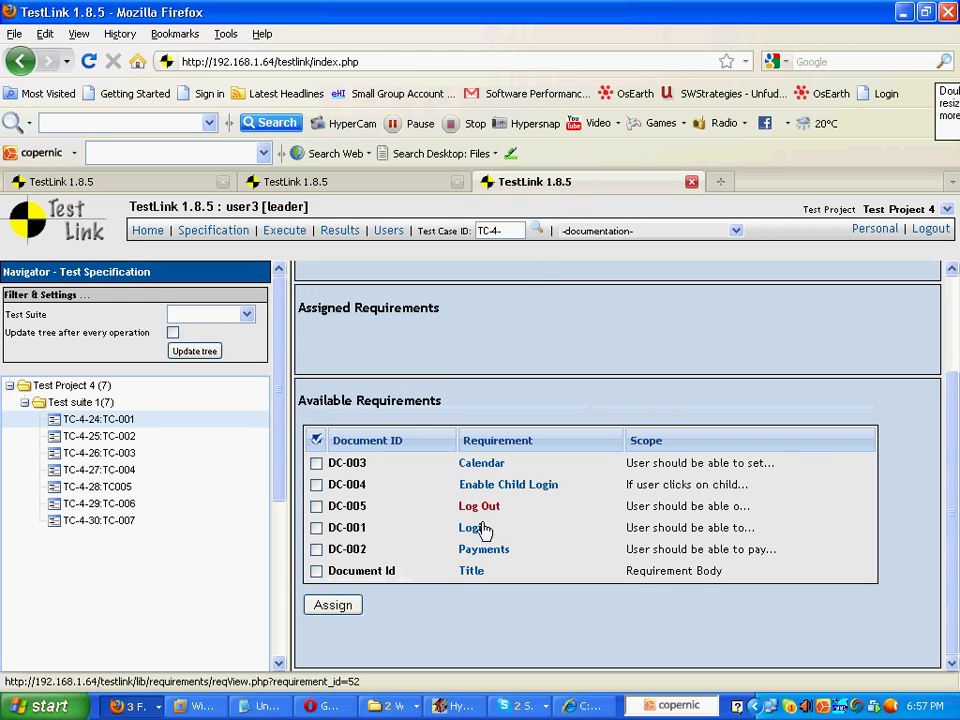
pyautogui.click(316, 527)
pyautogui.click(333, 605)
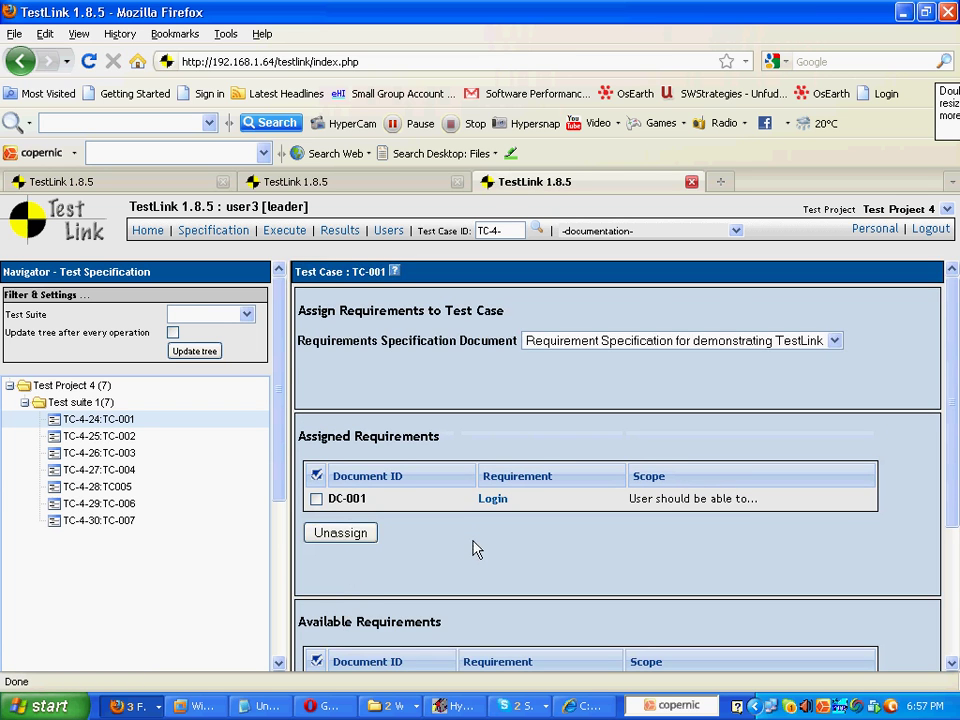
# Reload the test specification and display test case TC-001 with its assigned requirements
pyautogui.scroll(-4, 400, 480)
pyautogui.click(128, 184)
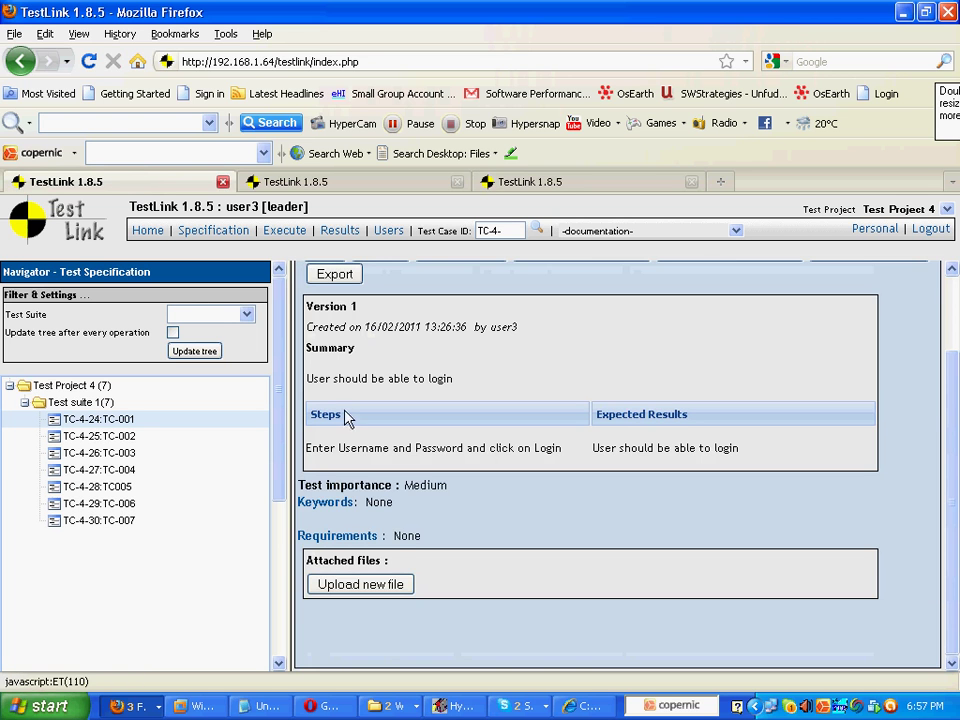
pyautogui.click(147, 231)
pyautogui.click(220, 231)
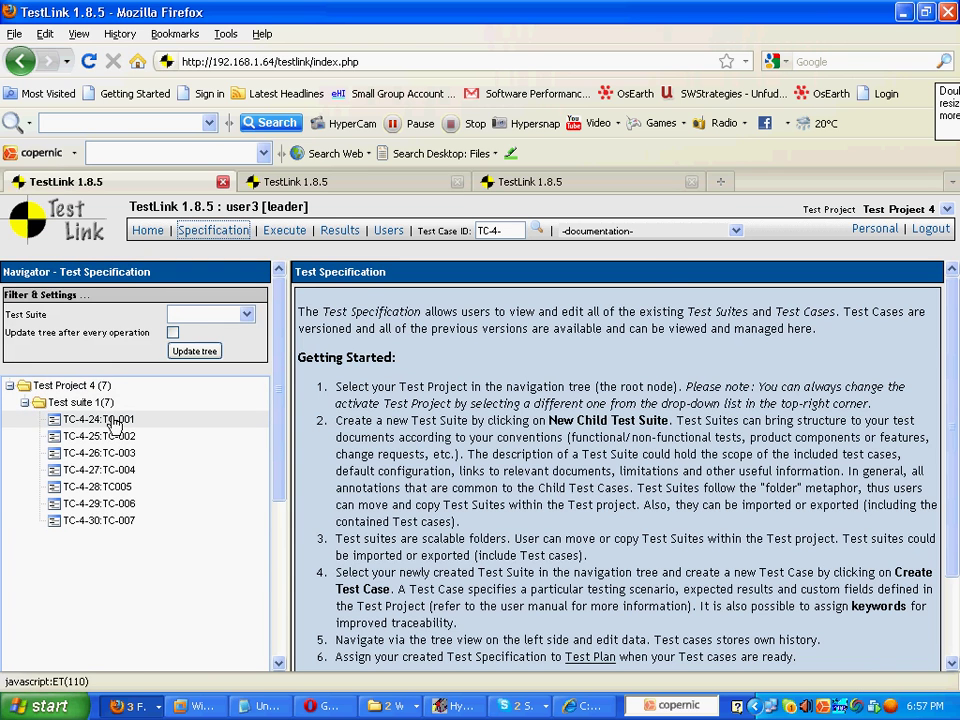
pyautogui.click(115, 423)
pyautogui.scroll(-3, 375, 476)
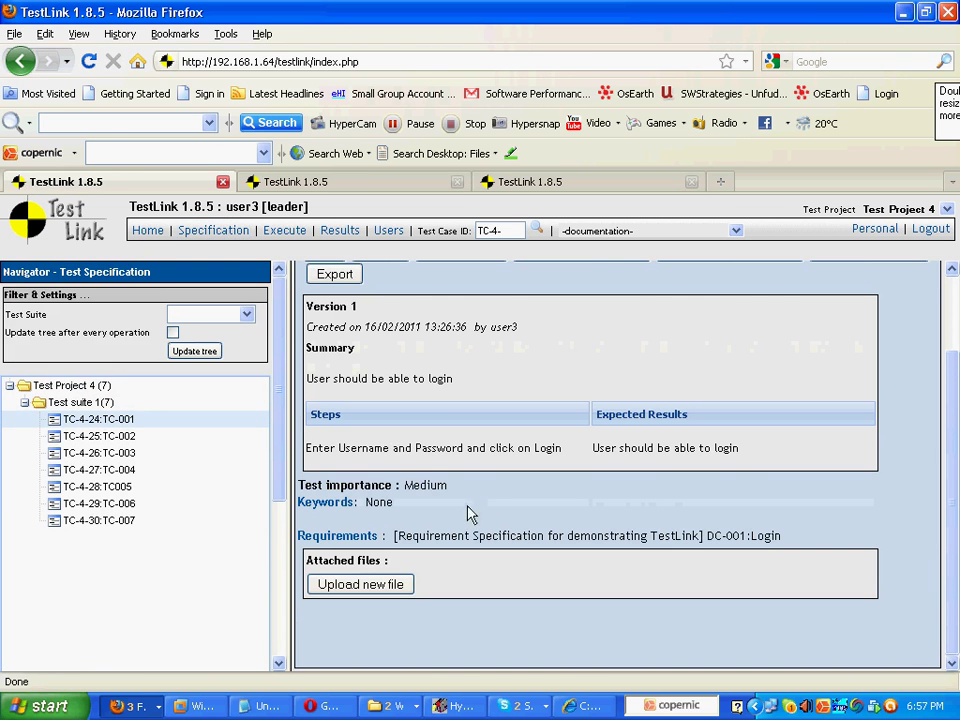
# View the scope and coverage of the Login requirement linked to TC-001, close the duplicate window and return to the test case
pyautogui.moveTo(387, 537); pyautogui.dragTo(778, 542)
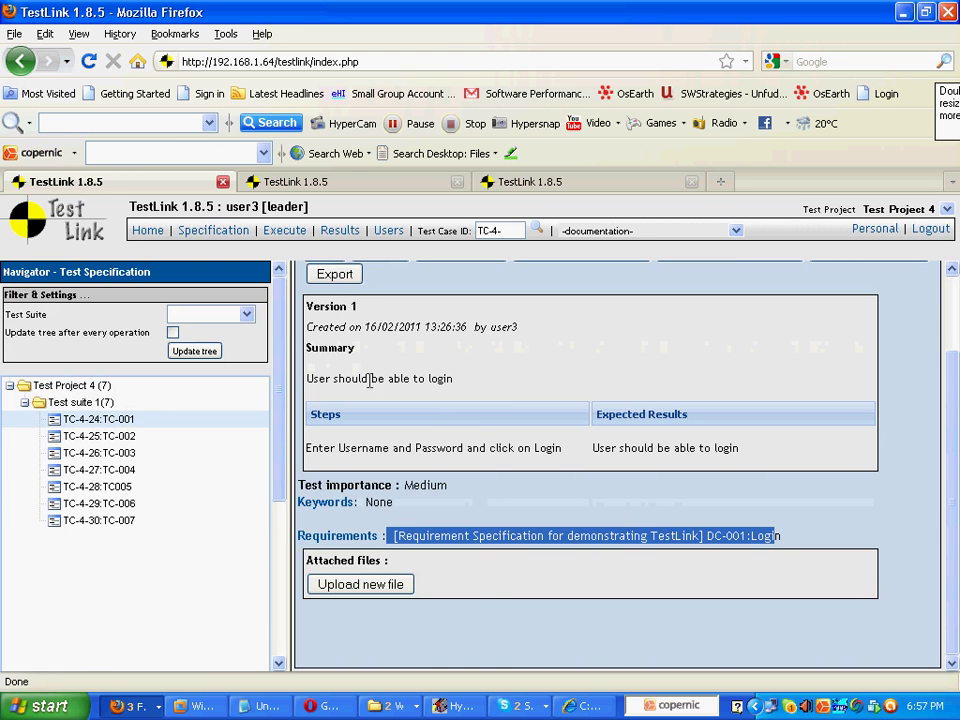
pyautogui.click(481, 555)
pyautogui.doubleClick(479, 541)
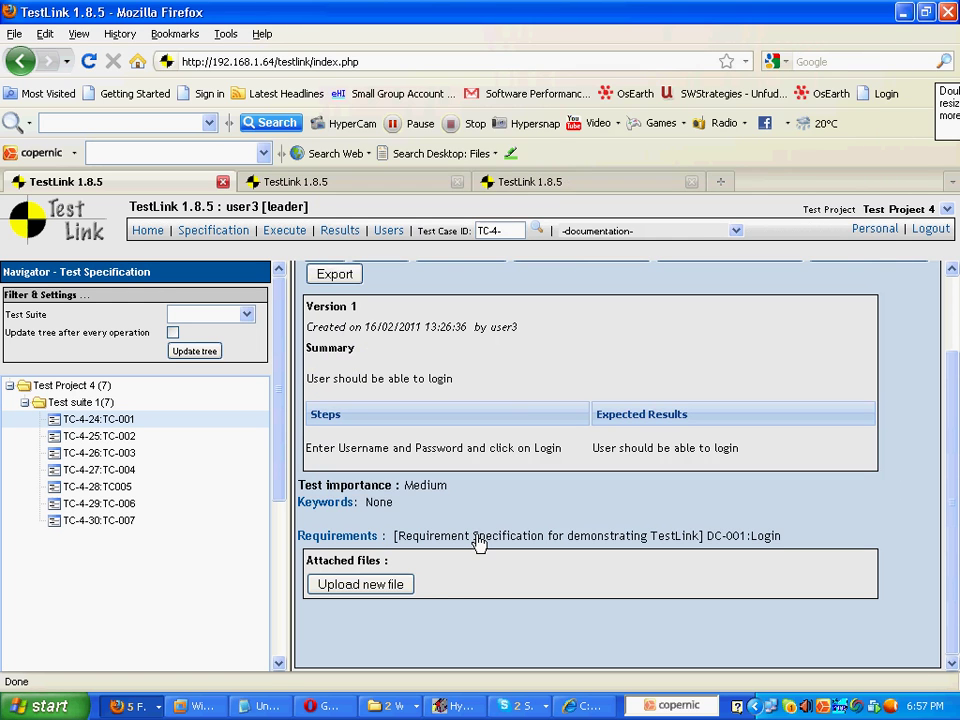
pyautogui.doubleClick(479, 541)
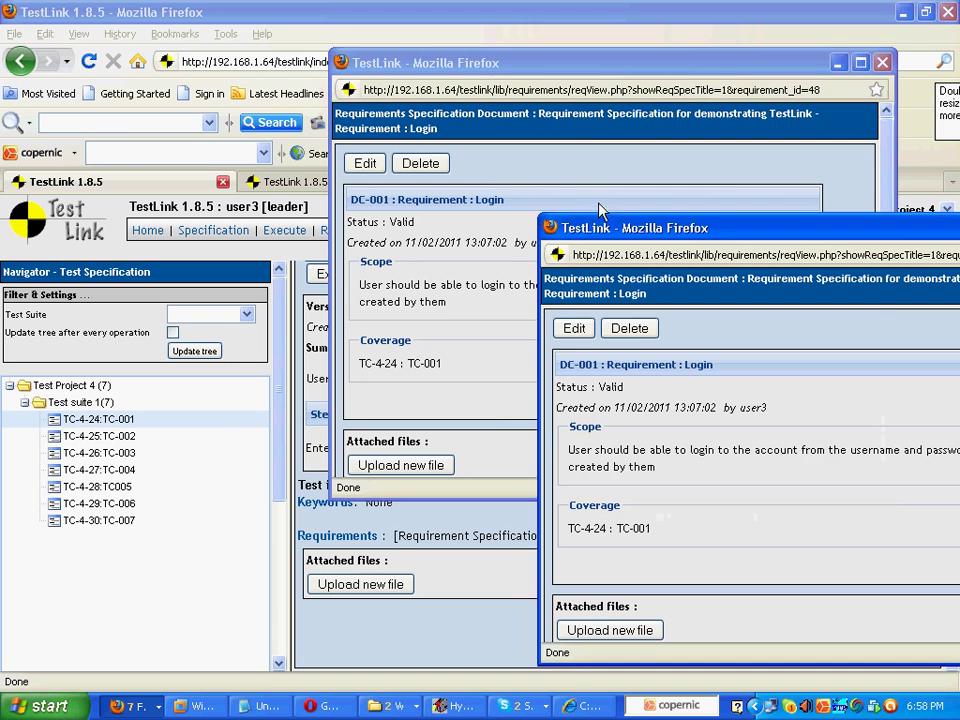
pyautogui.click(882, 62)
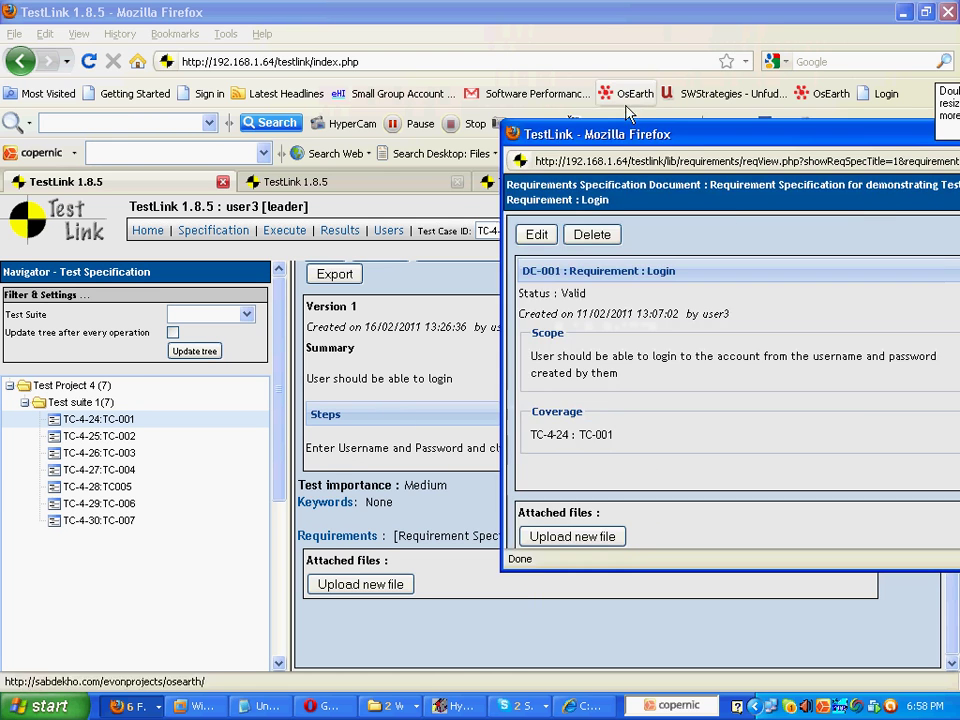
pyautogui.click(380, 432)
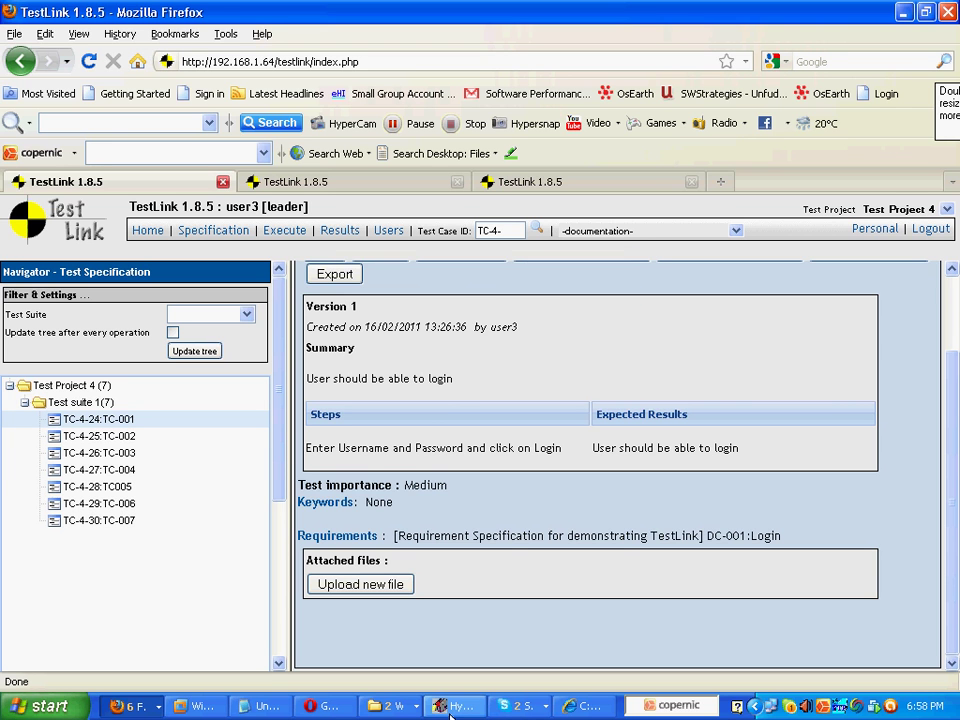
pyautogui.hotkey('alt', 'Tab')
pyautogui.hotkey('alt', 'Tab')
pyautogui.hotkey('alt', 'Tab')
pyautogui.hotkey('alt', 'Tab')
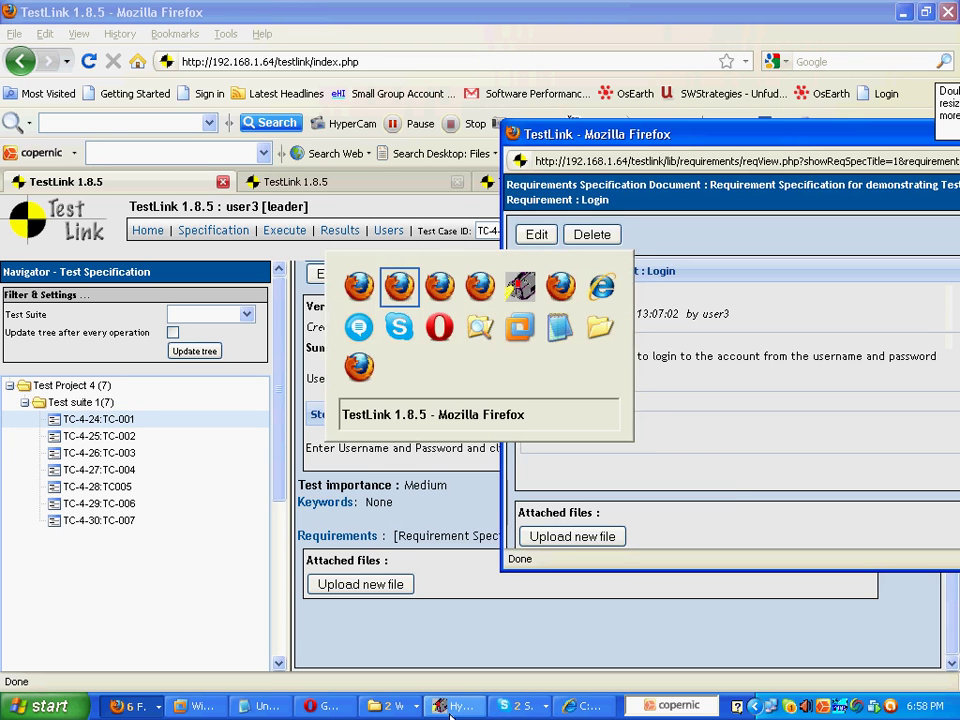